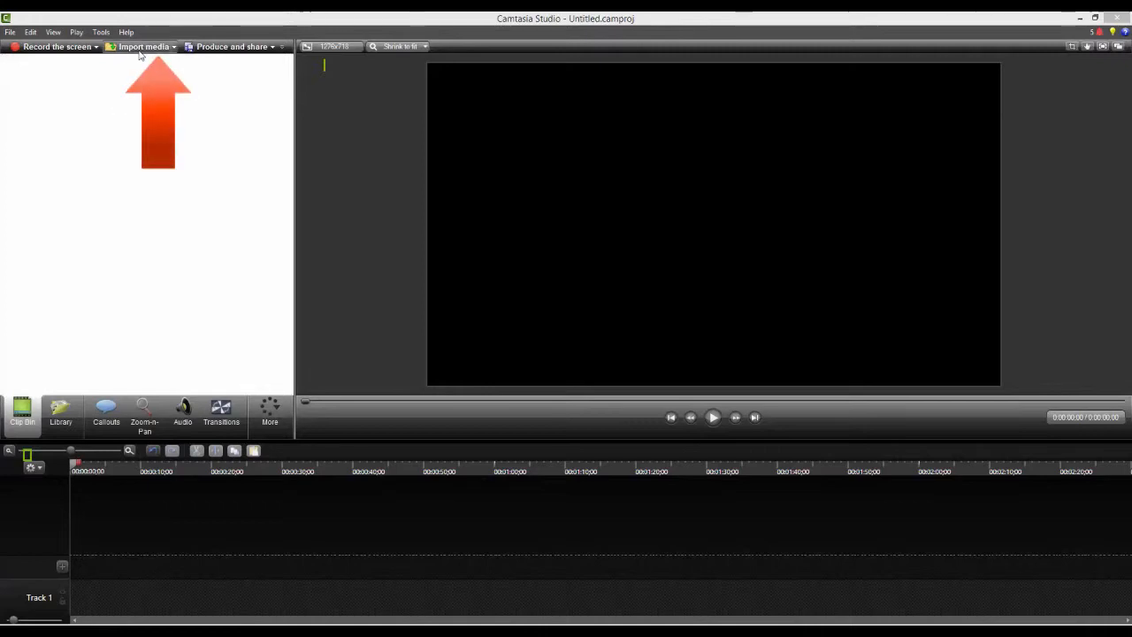
Import the Screencast Demo video from the Desktop and place it at the start of Track 1
click(139, 48)
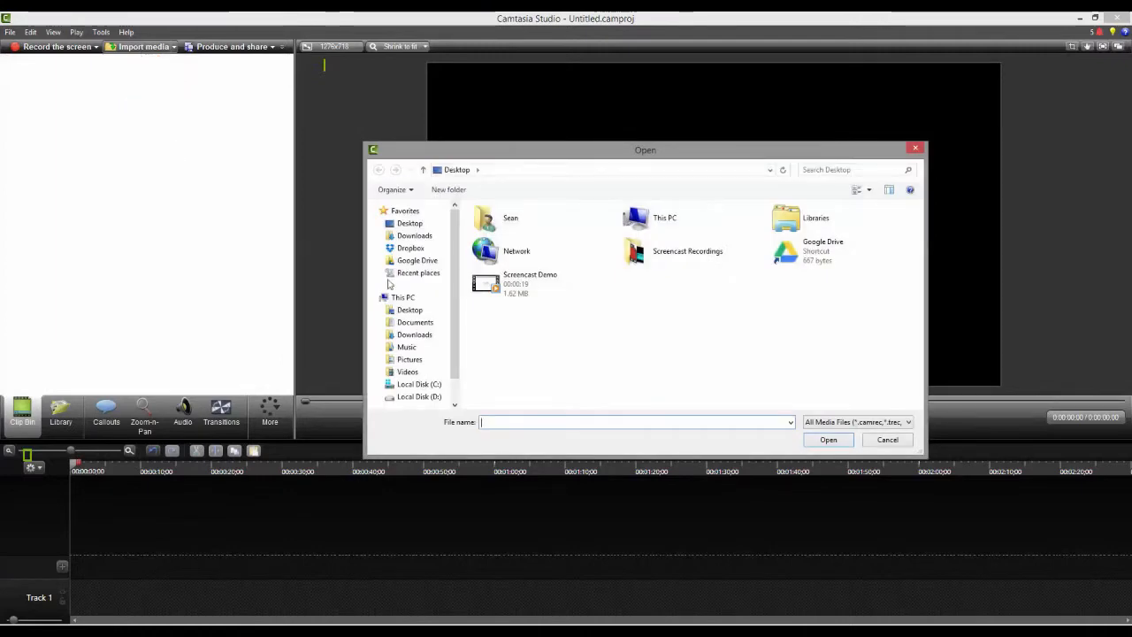
click(525, 292)
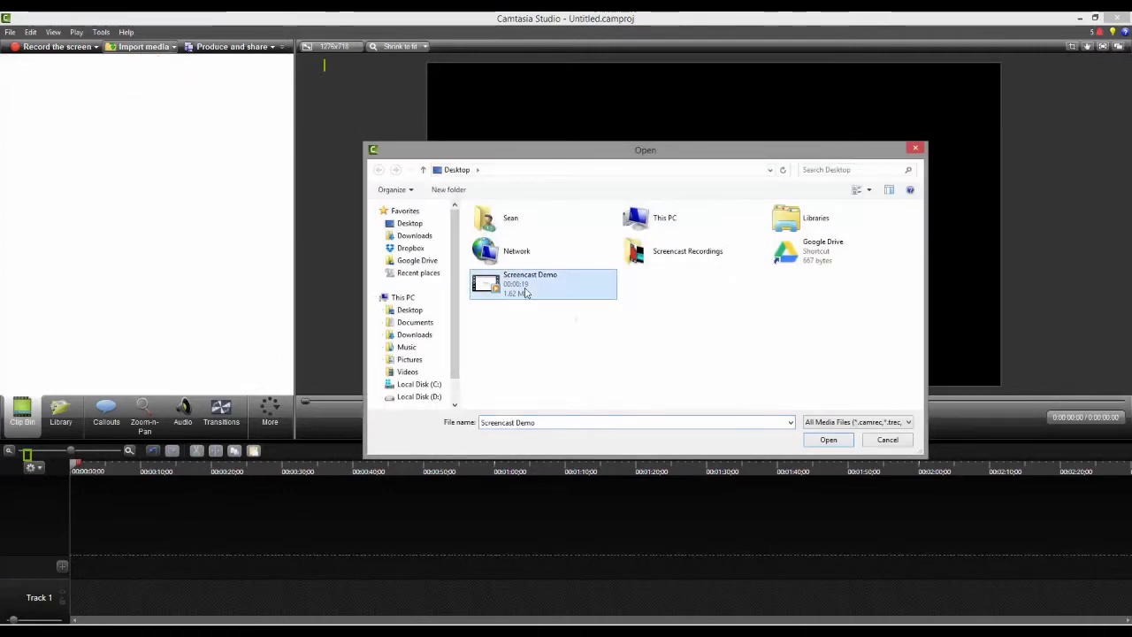
click(828, 441)
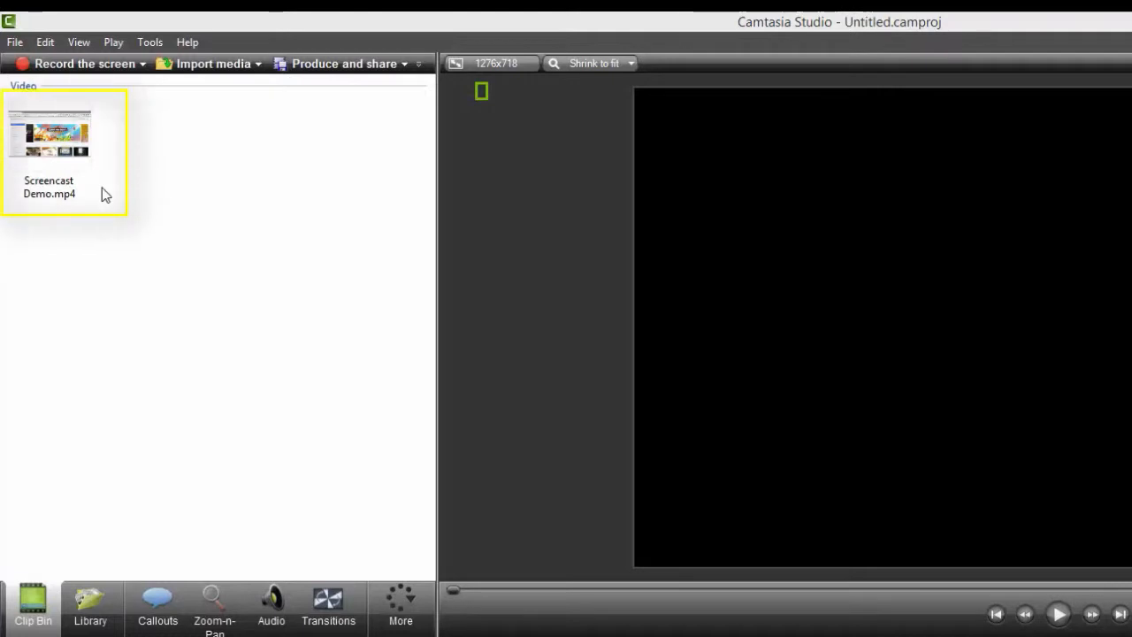
click(47, 130)
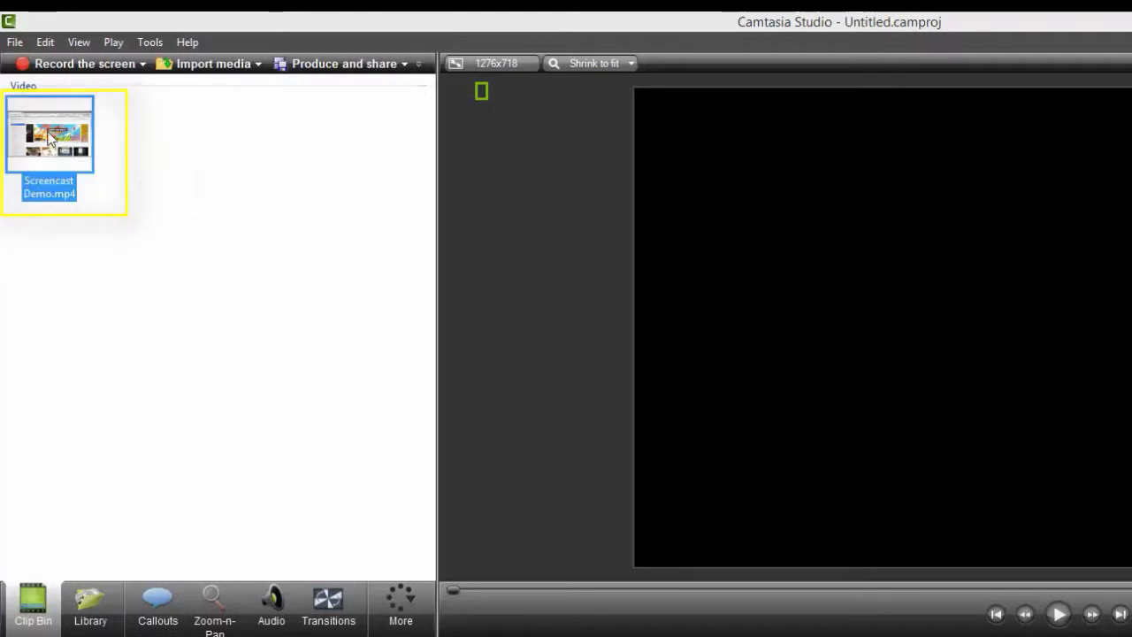
drag(48, 130, 186, 636)
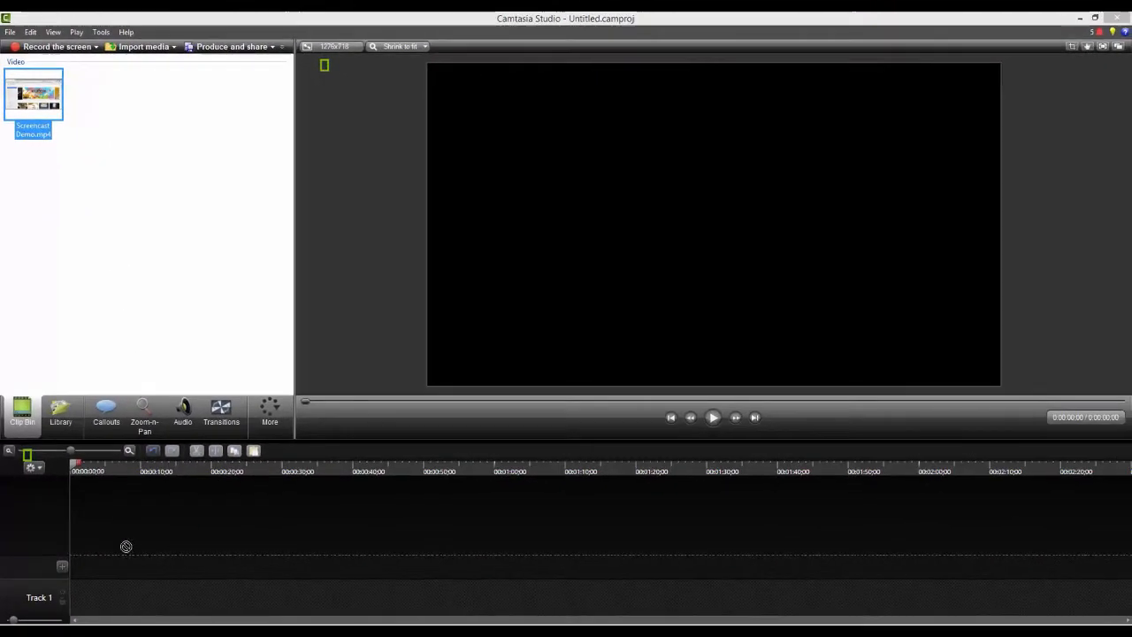
drag(127, 547, 102, 596)
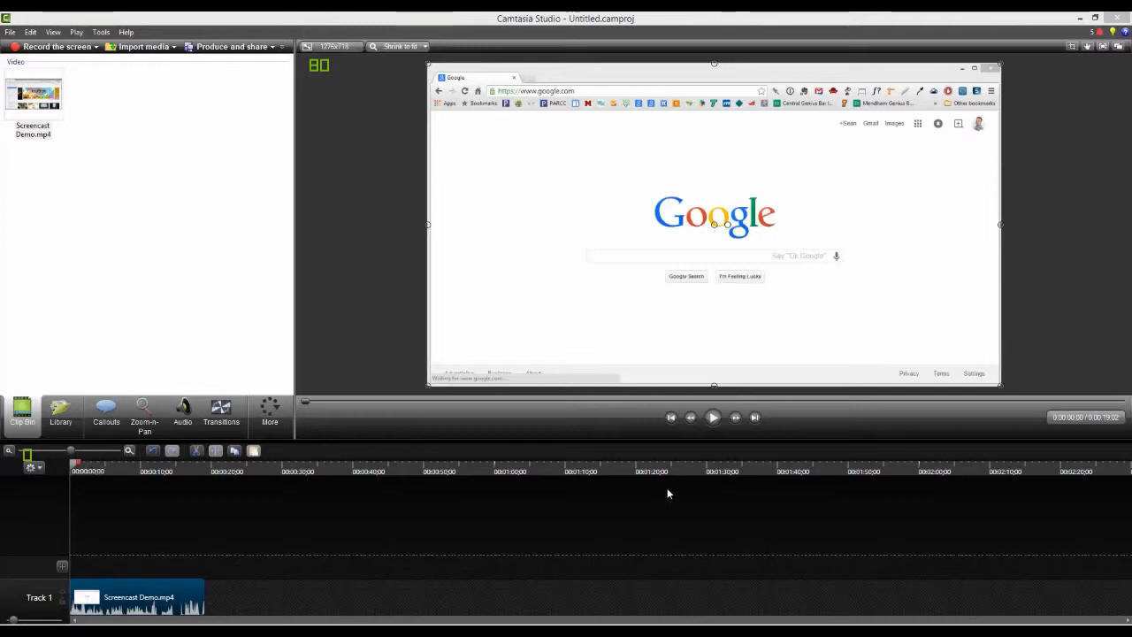
Play back the opening seconds of the clip and pause the preview
click(714, 421)
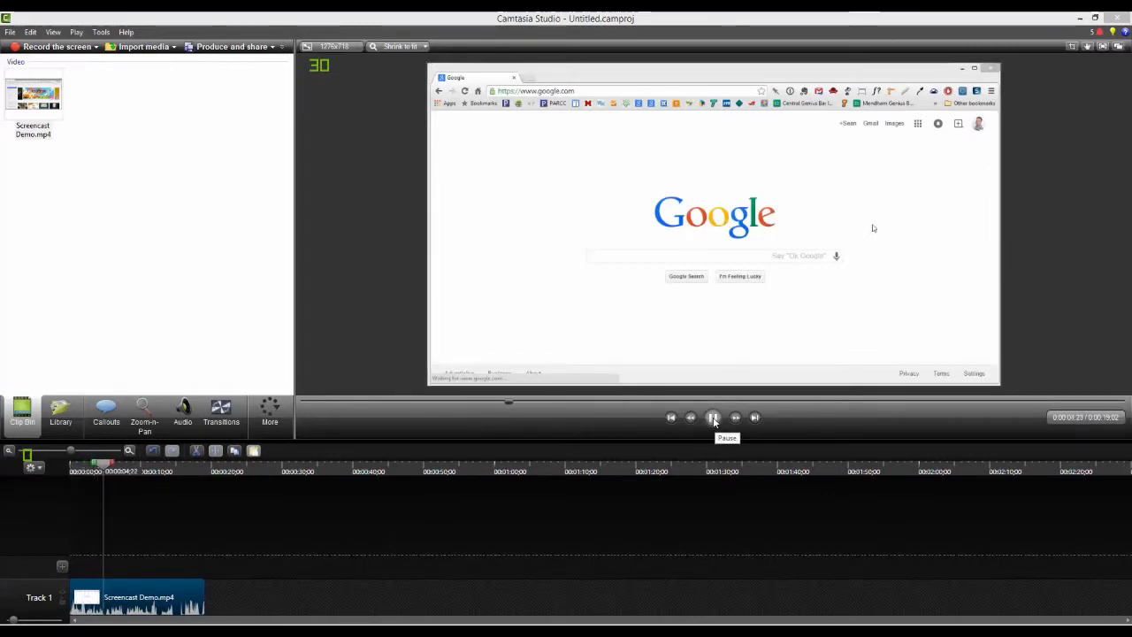
click(714, 421)
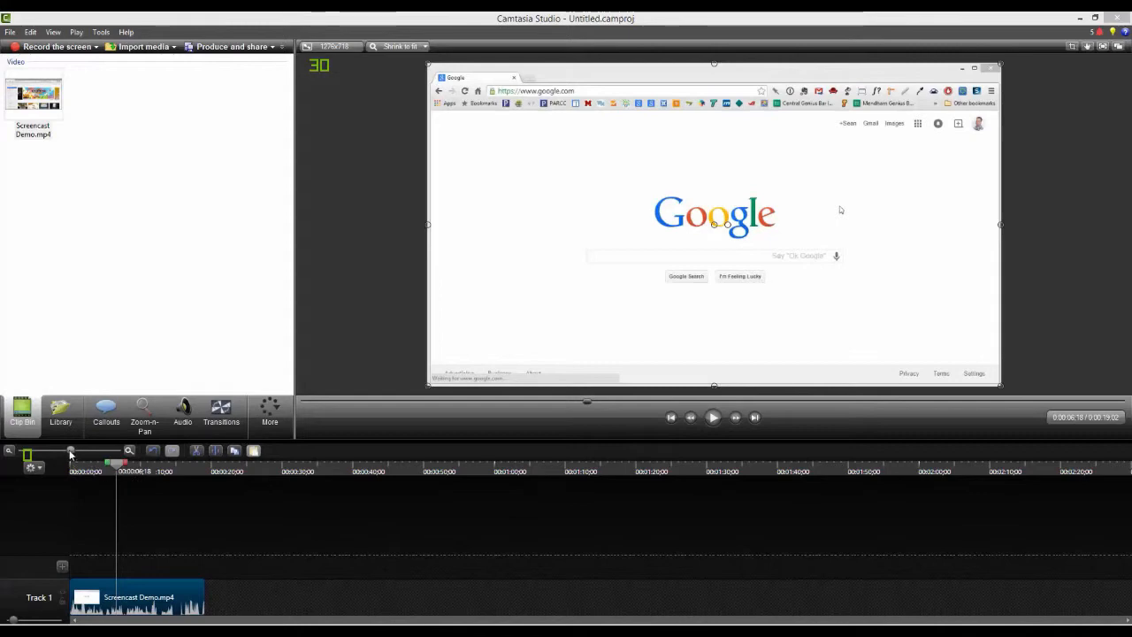
Cut the end of the Track 1 clip from 0:00:15;09 through 0:00:19;02
drag(71, 453, 89, 452)
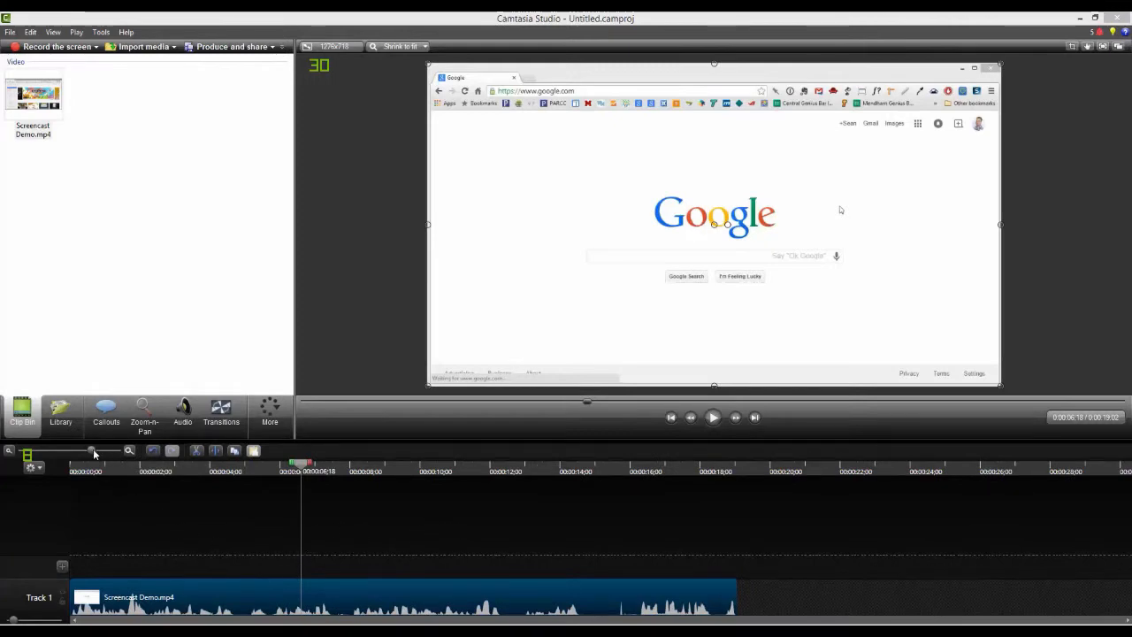
drag(93, 453, 68, 453)
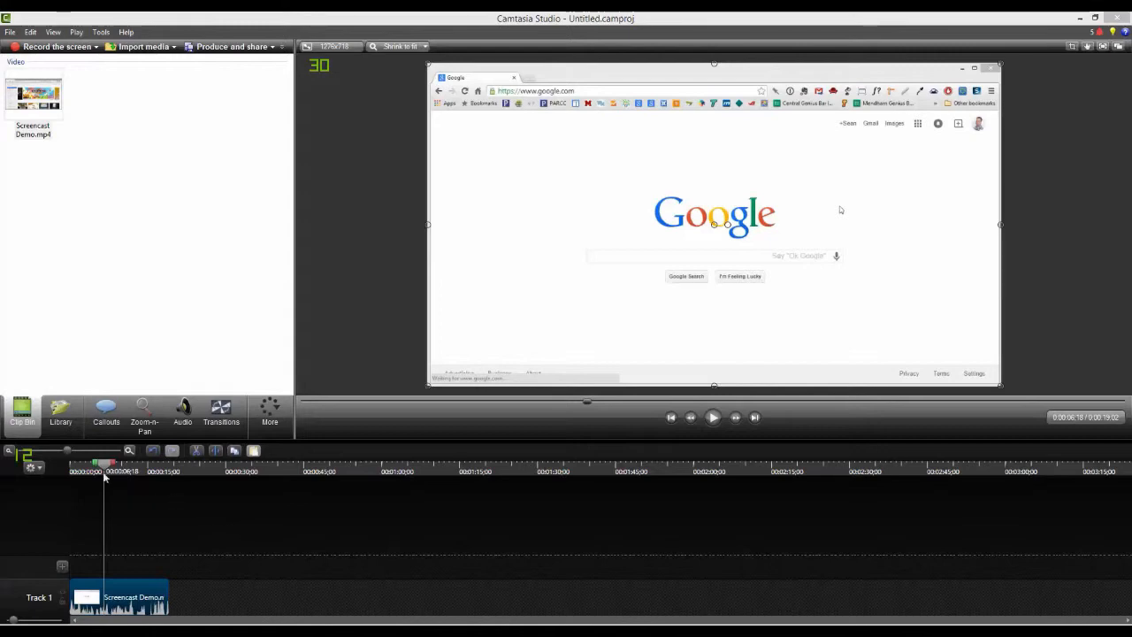
drag(65, 451, 78, 451)
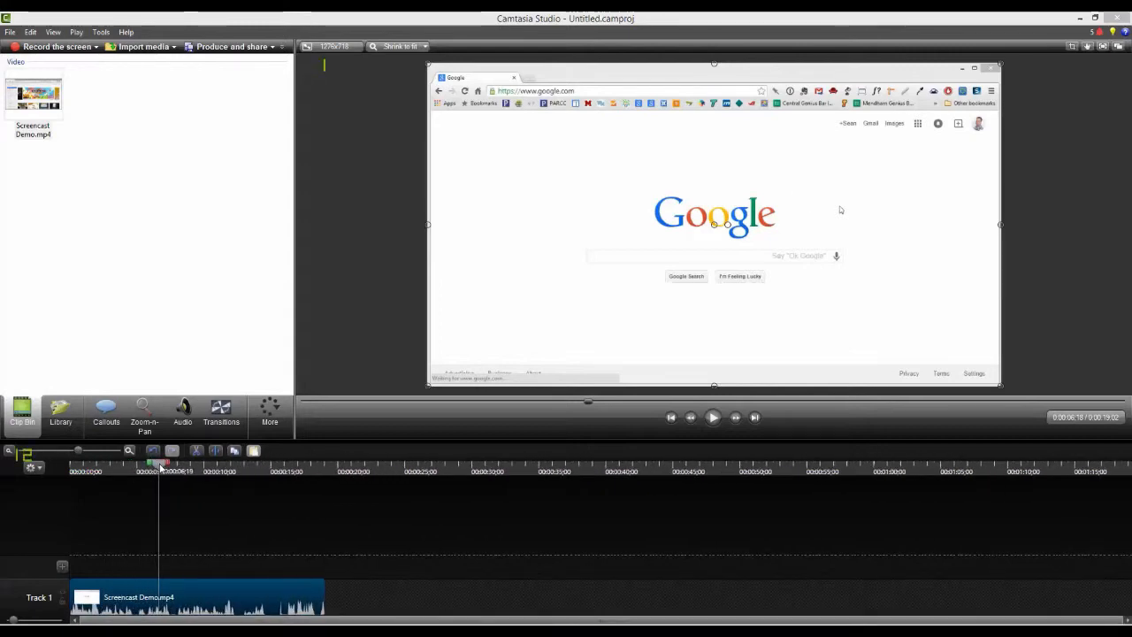
drag(159, 464, 275, 480)
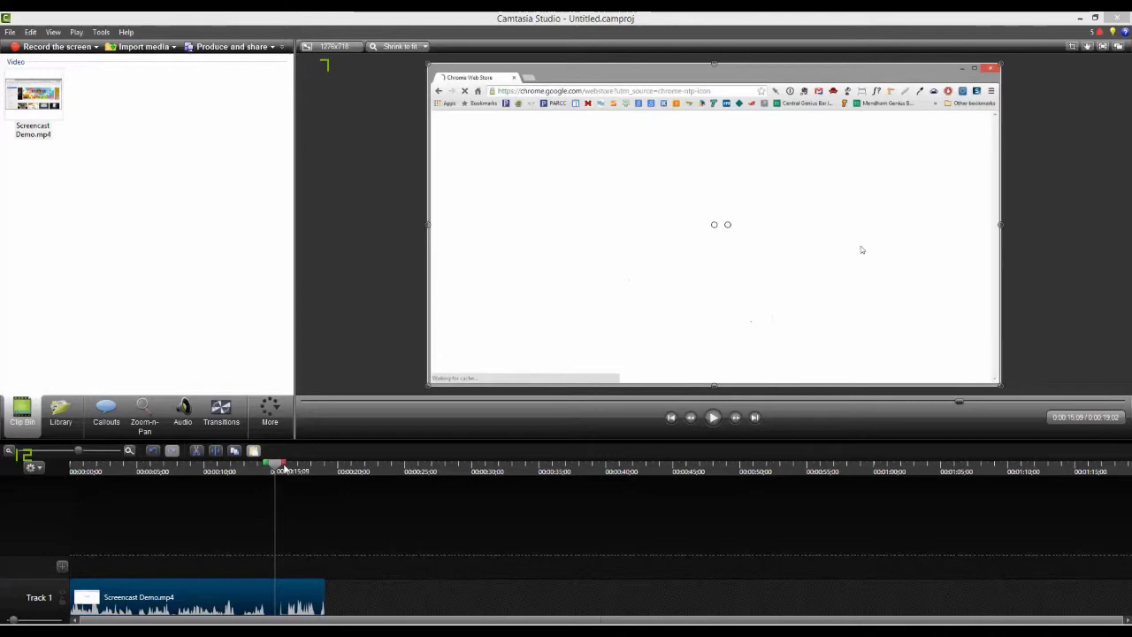
drag(283, 463, 330, 477)
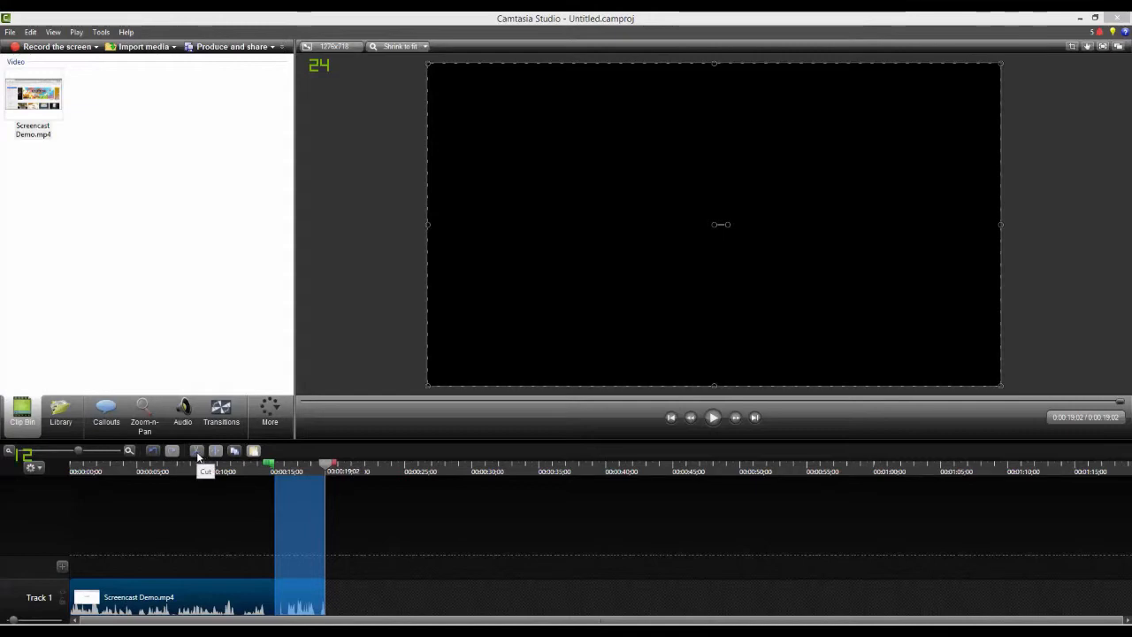
click(197, 451)
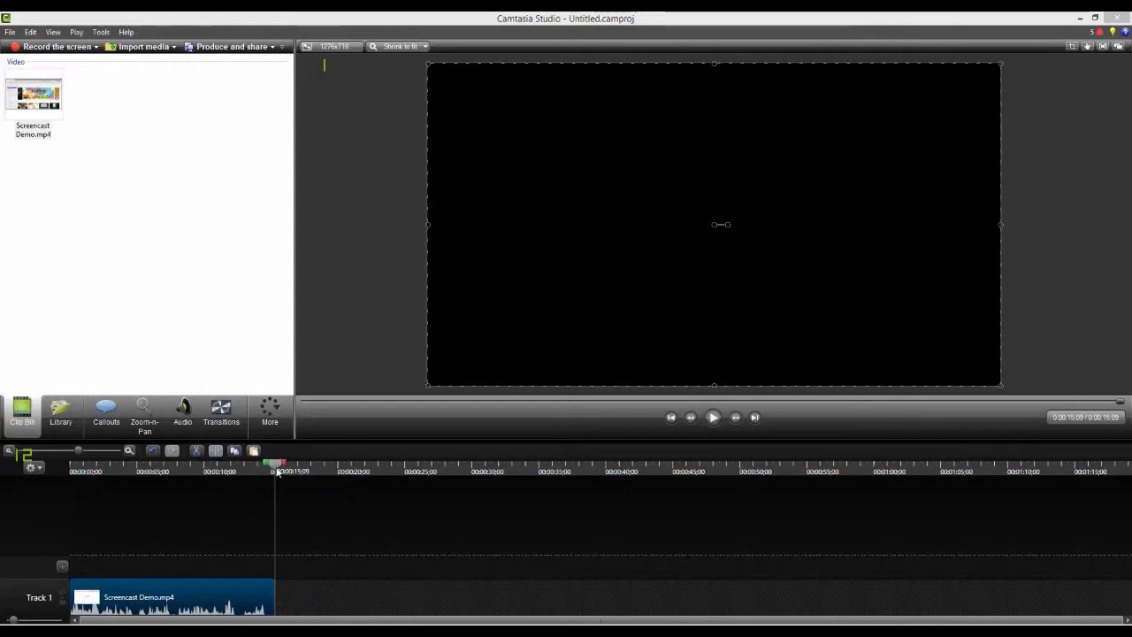
Cut the beginning of the Track 1 clip from 0:00:00;00 to 0:00:02;19
drag(278, 464, 106, 462)
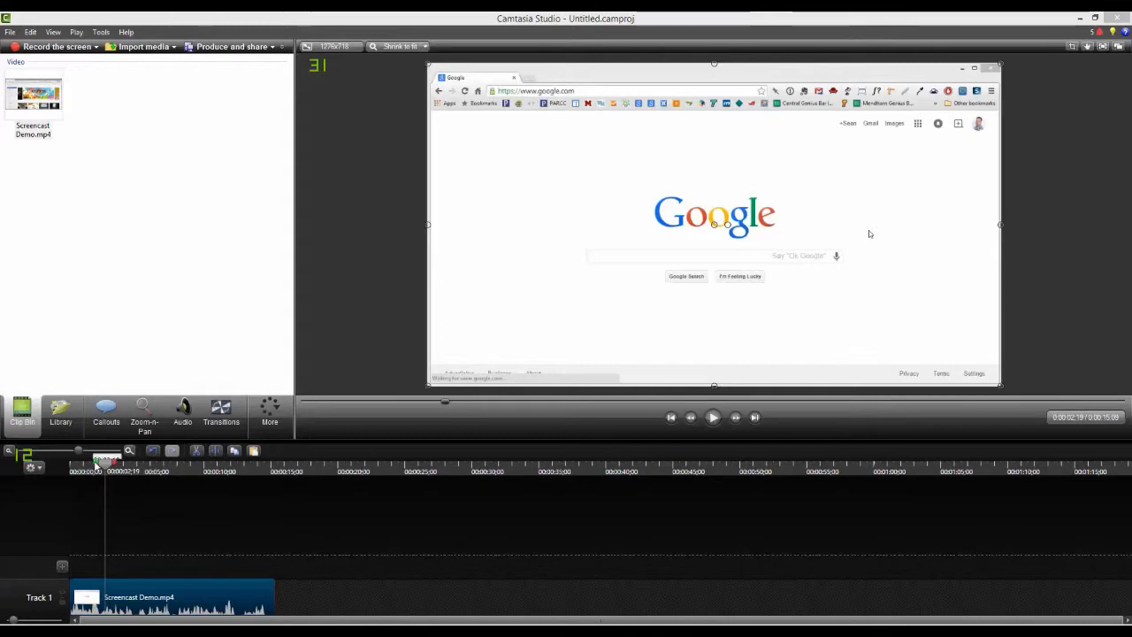
drag(98, 465, 71, 465)
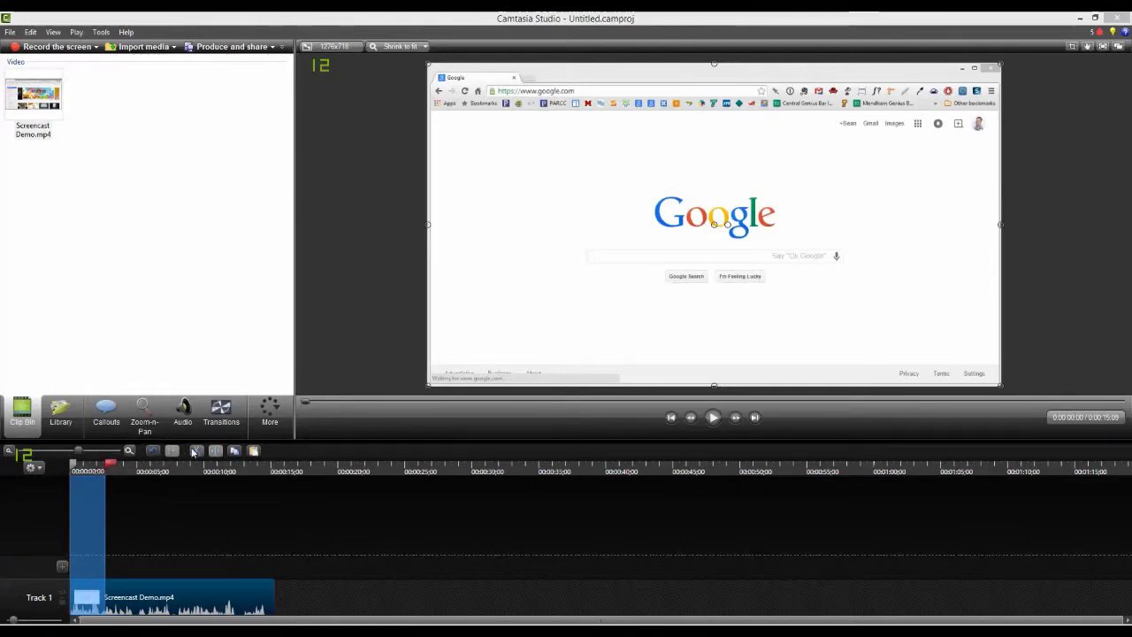
click(197, 451)
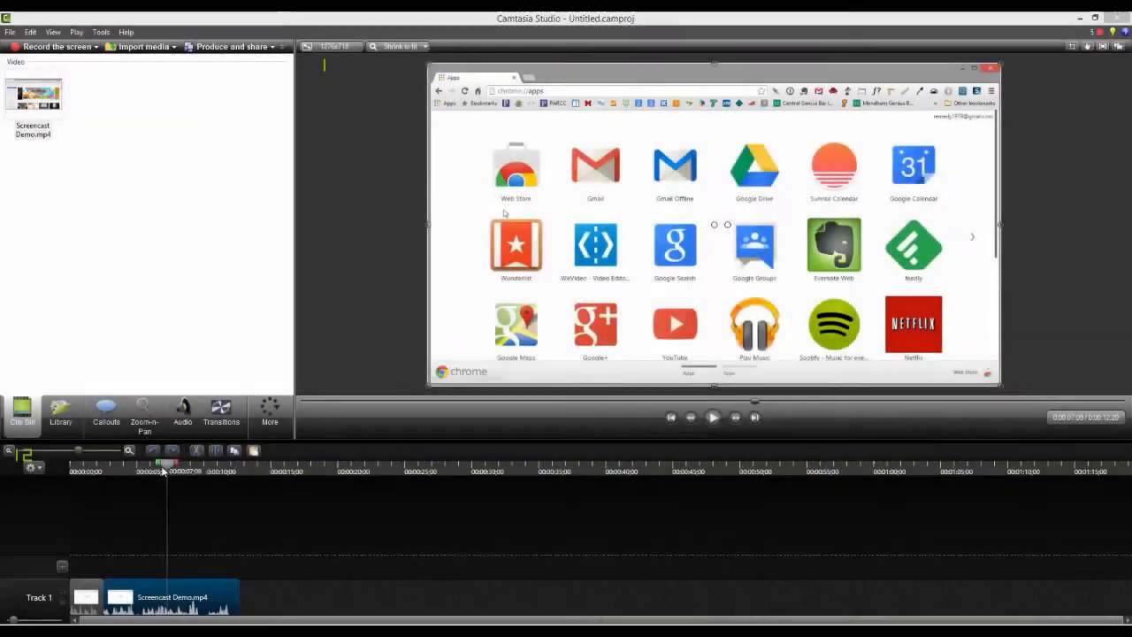
Split the longer Track 1 clip at about 7 seconds and spread the three resulting pieces apart on the track
mouse_move(163, 471)
mouse_down()
mouse_move(112, 479)
mouse_move(174, 489)
mouse_move(163, 487)
mouse_up()
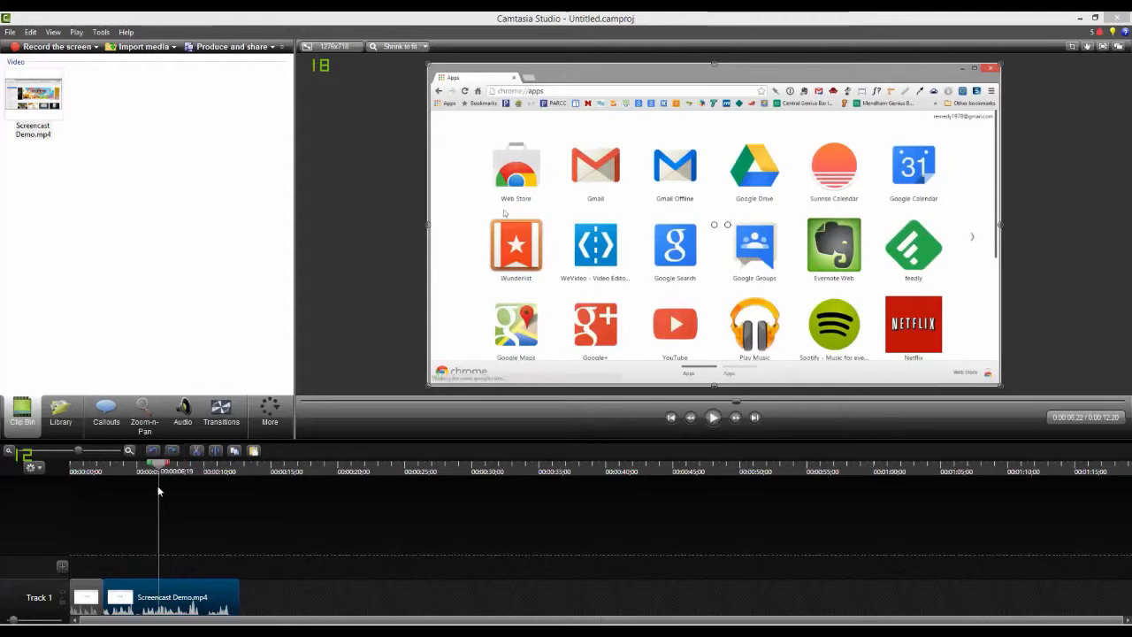
click(213, 459)
drag(212, 594, 262, 593)
drag(146, 598, 175, 599)
drag(84, 601, 94, 601)
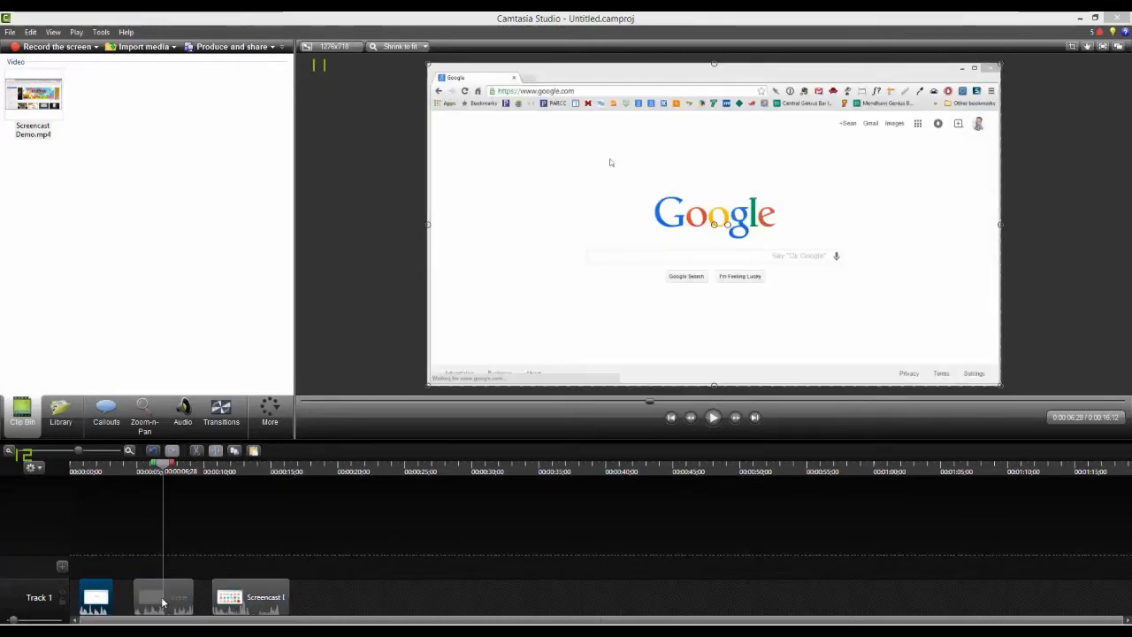
mouse_move(164, 602)
mouse_down()
mouse_move(139, 601)
mouse_move(161, 600)
mouse_up()
drag(239, 598, 227, 597)
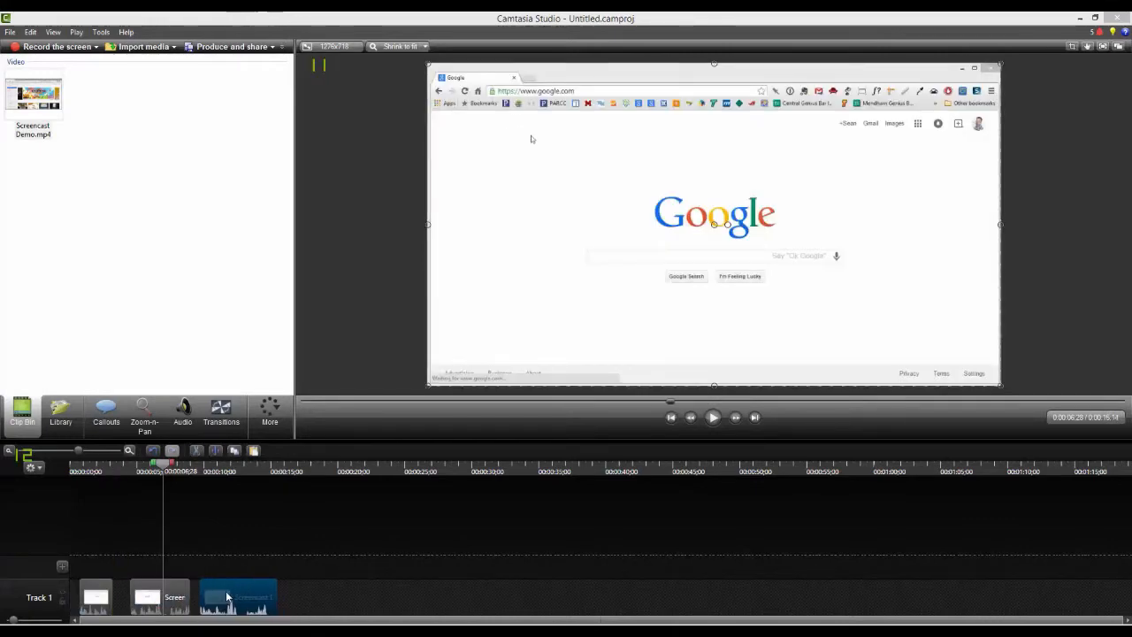
Delete the middle piece on Track 1 and move the last piece directly against the end of the first
click(154, 603)
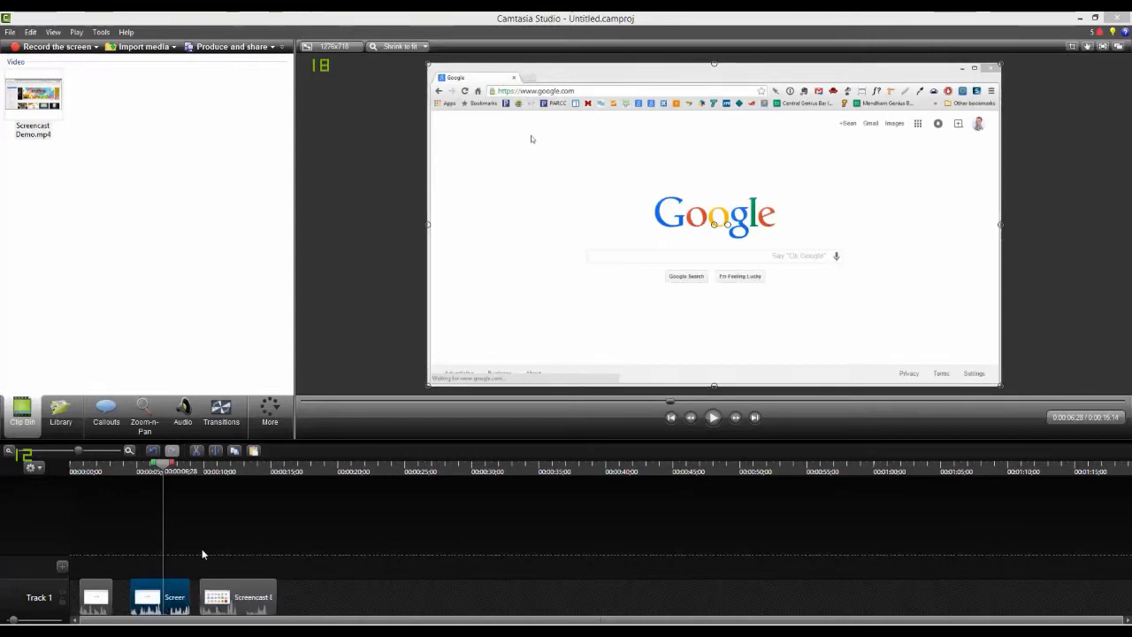
key(Delete)
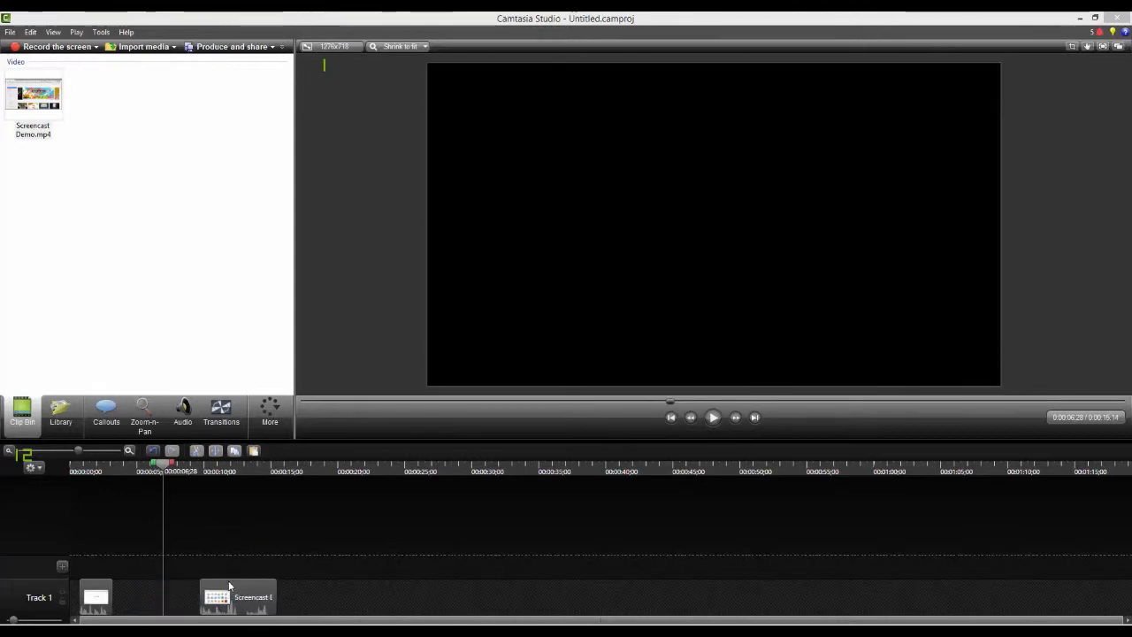
drag(229, 585, 141, 600)
Separate the video and audio of the second clip on Track 1
drag(165, 469, 151, 469)
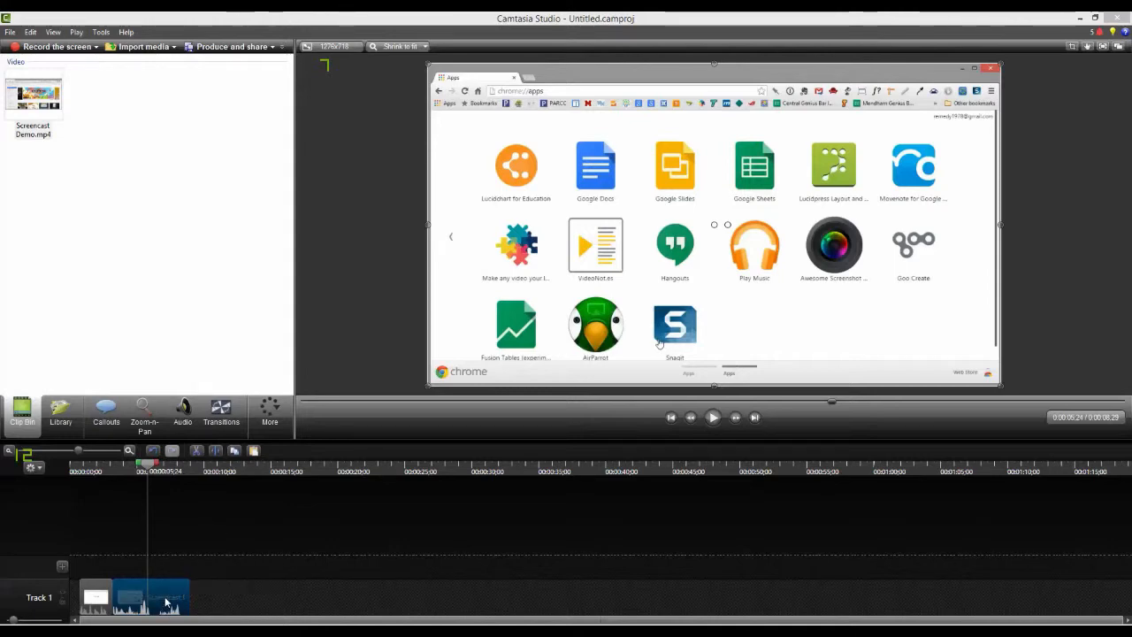
right_click(165, 603)
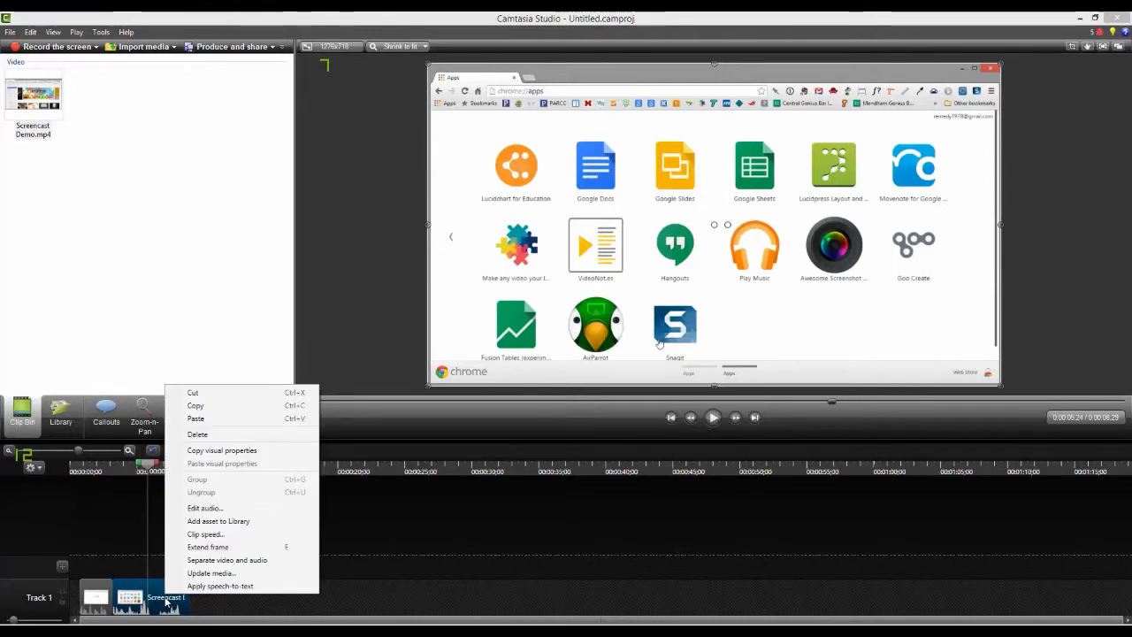
click(204, 562)
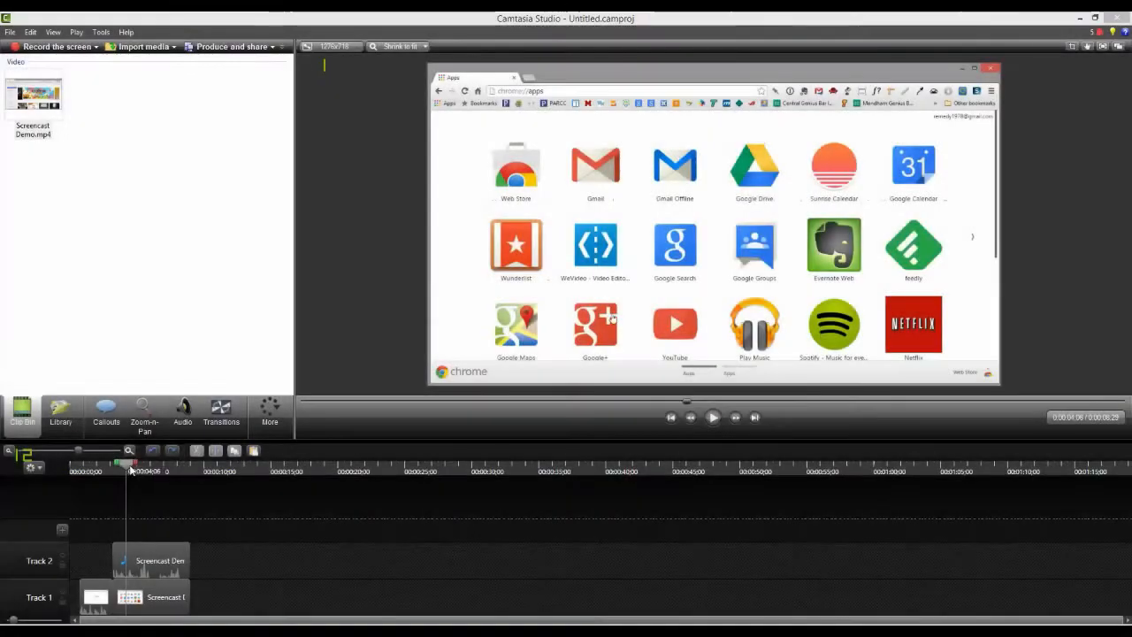
Split the separated audio clip on Track 2 at 0:00:06;15 and delete the portion after the split
mouse_move(131, 472)
mouse_down()
mouse_move(104, 475)
mouse_move(139, 472)
mouse_up()
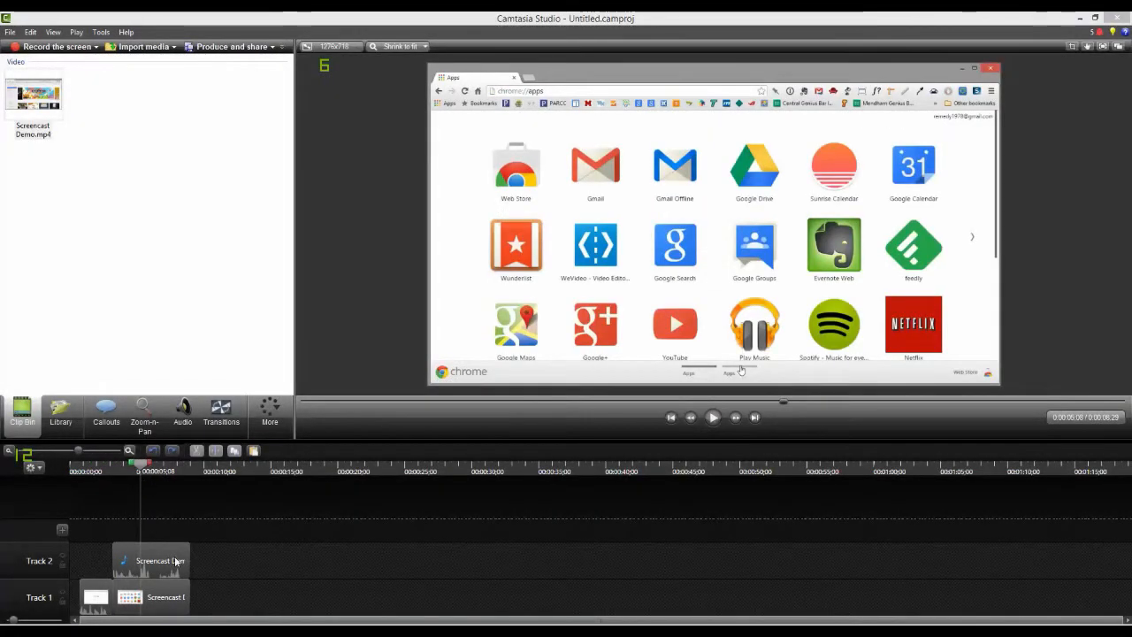
click(162, 564)
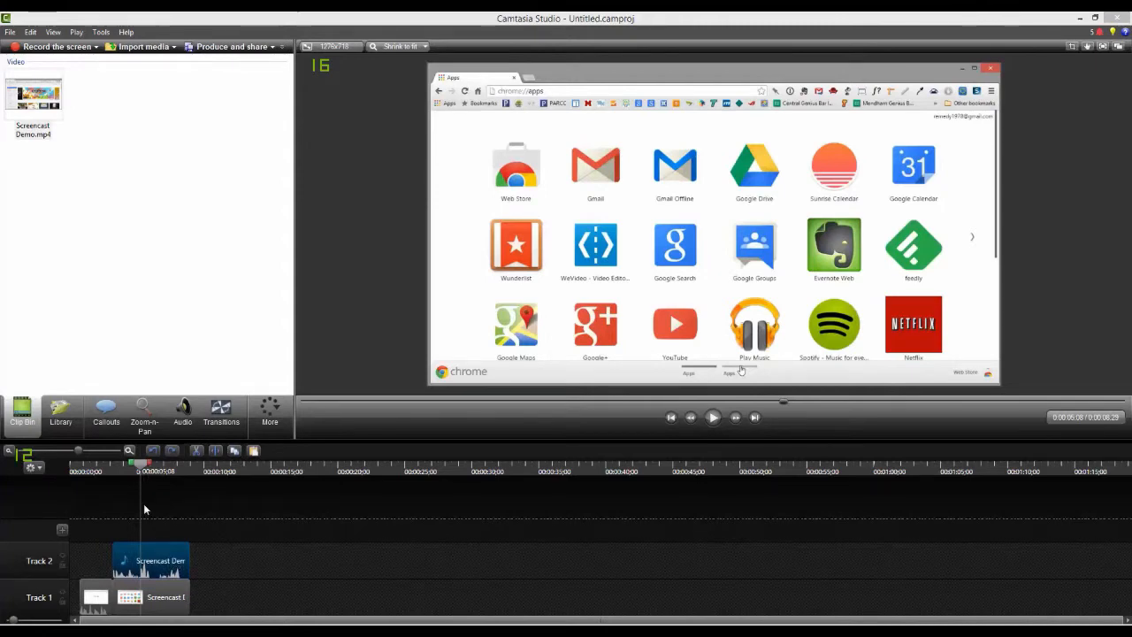
drag(140, 472, 158, 471)
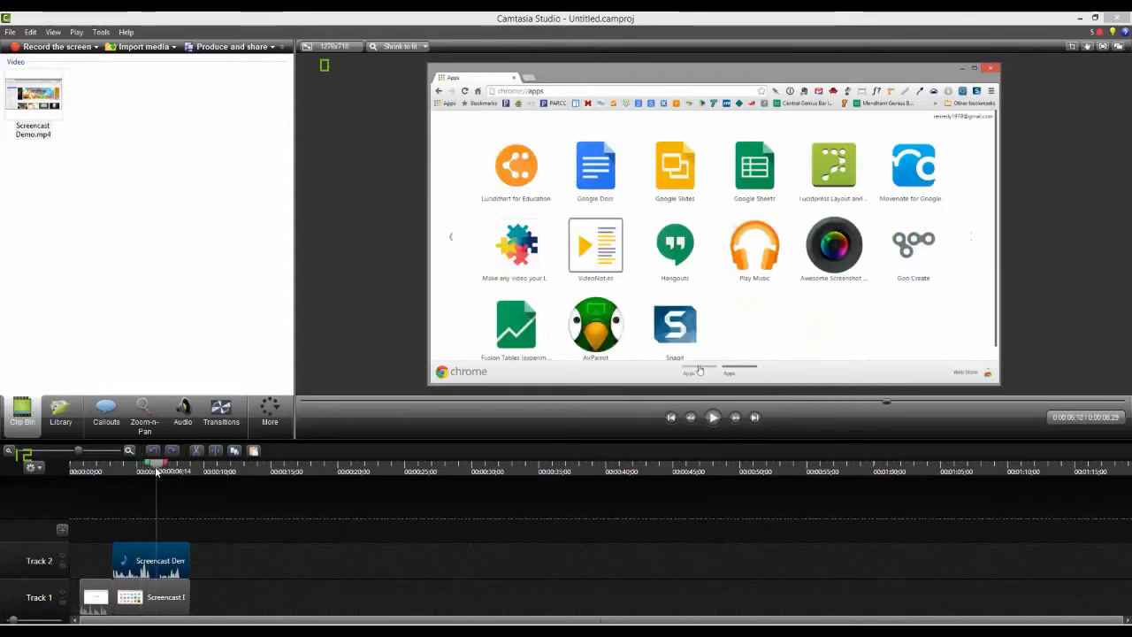
click(215, 451)
click(183, 555)
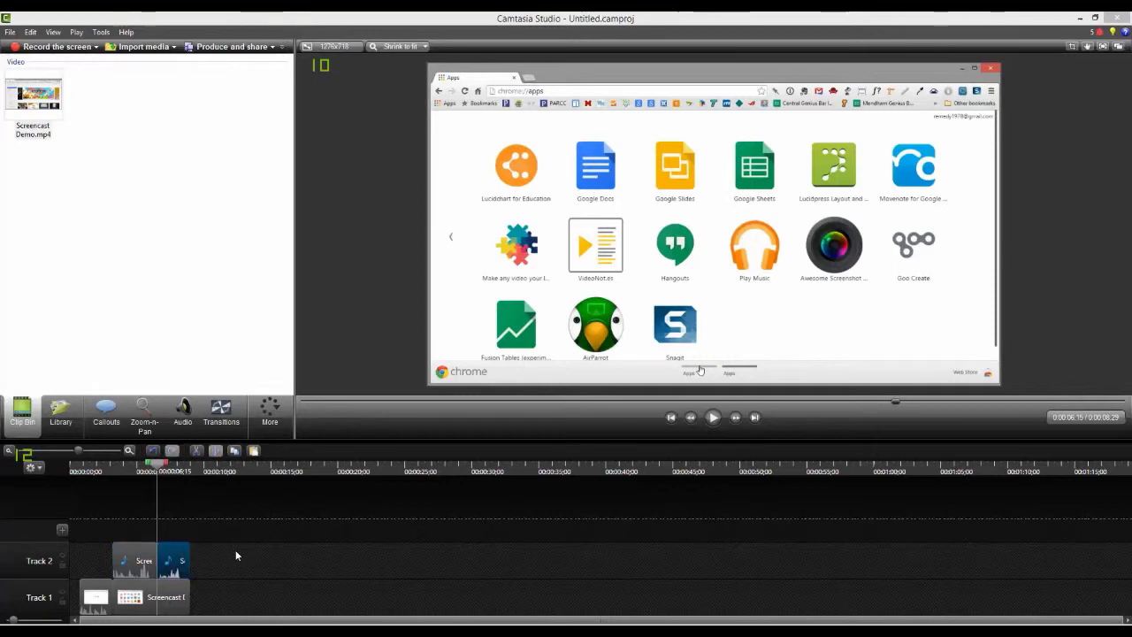
key(Delete)
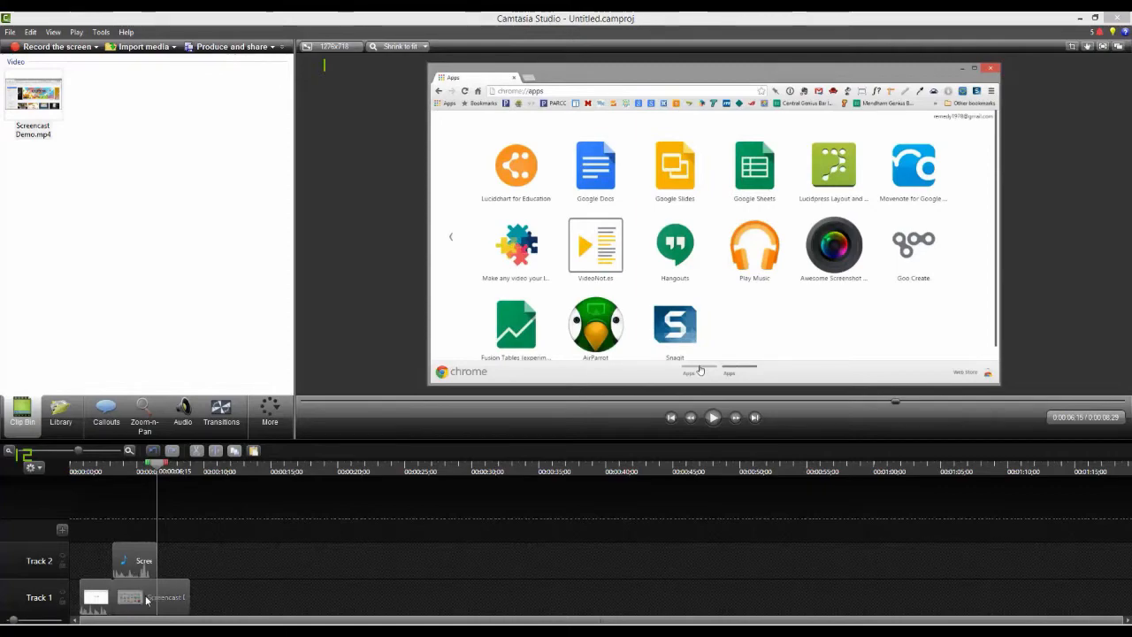
Move both video clips on Track 1 to a later time, leaving the separated audio in place on Track 2
drag(115, 604, 165, 606)
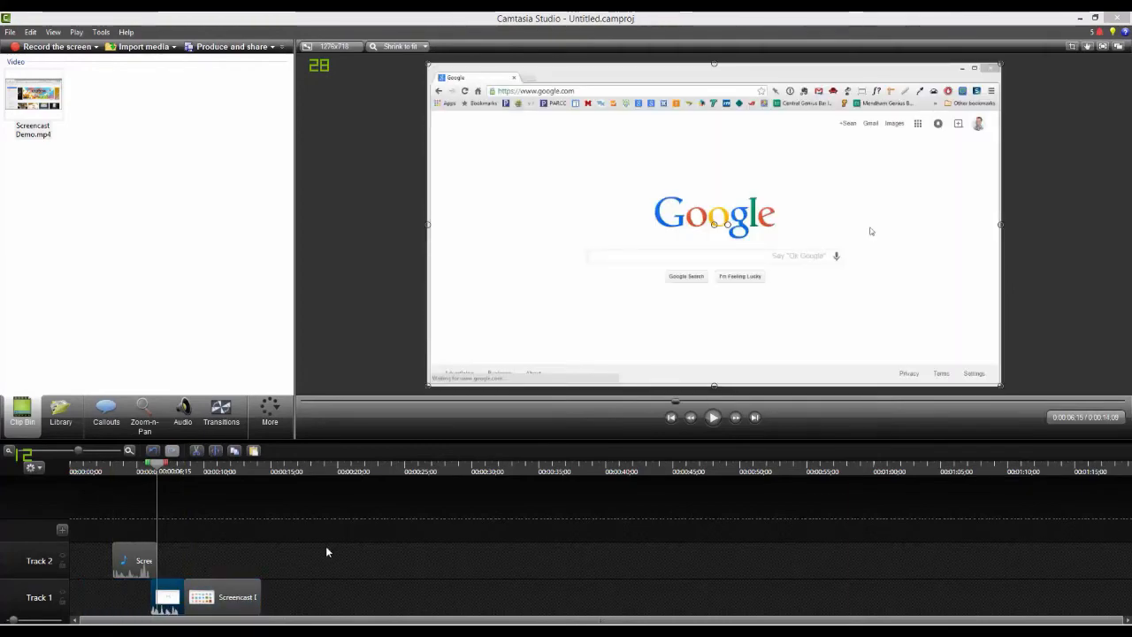